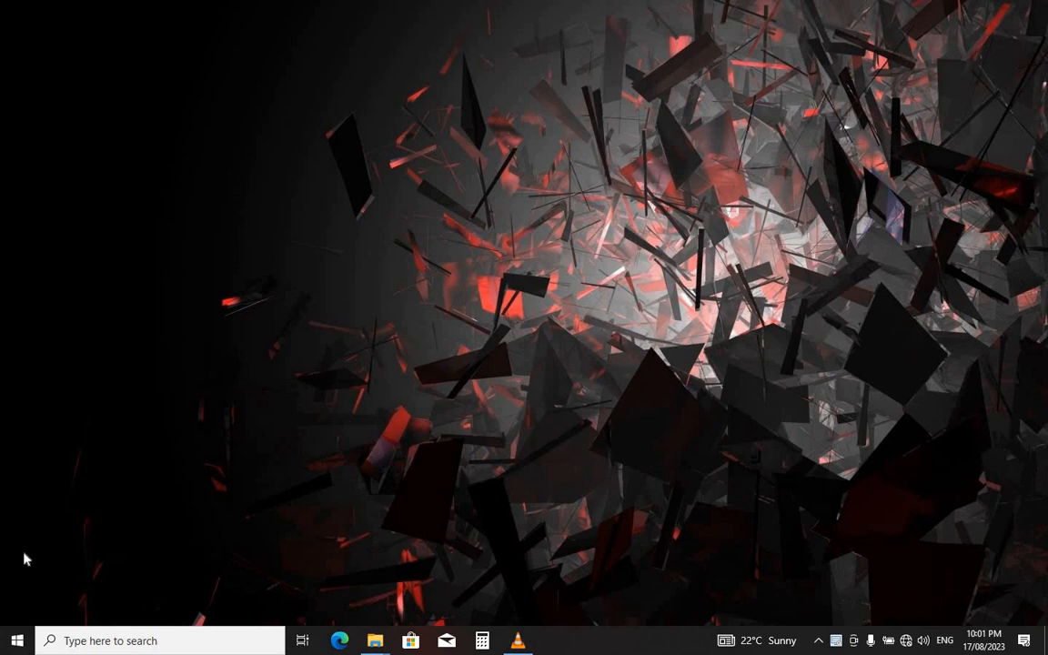
Step: Launch Tally.ERP 9 and open the company ABC TECH
left_click(16, 640)
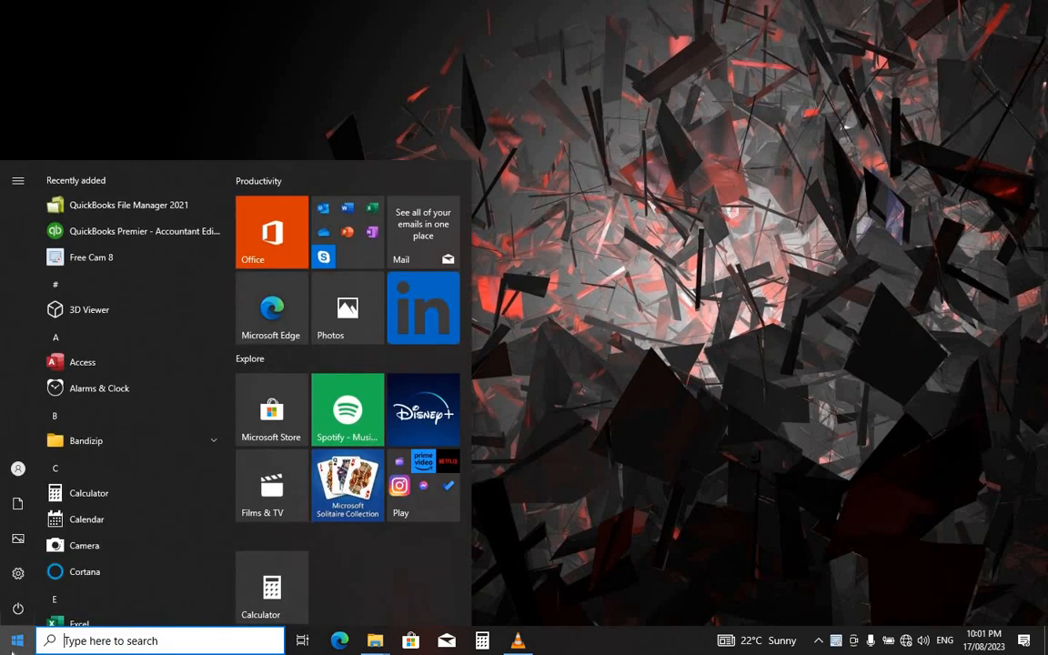
type("tall")
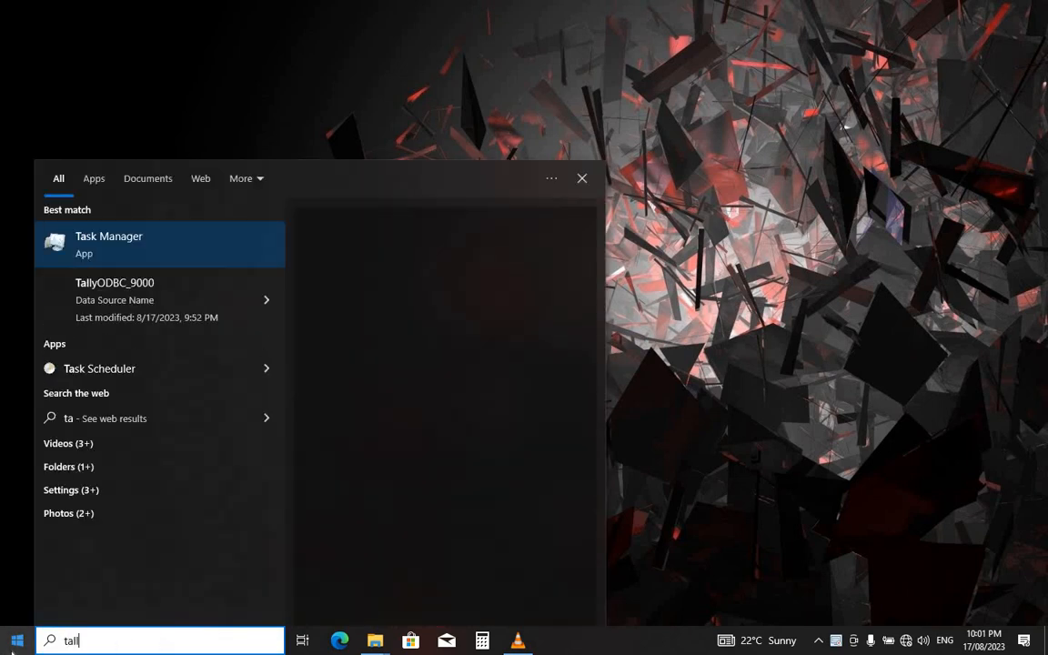
left_click(94, 302)
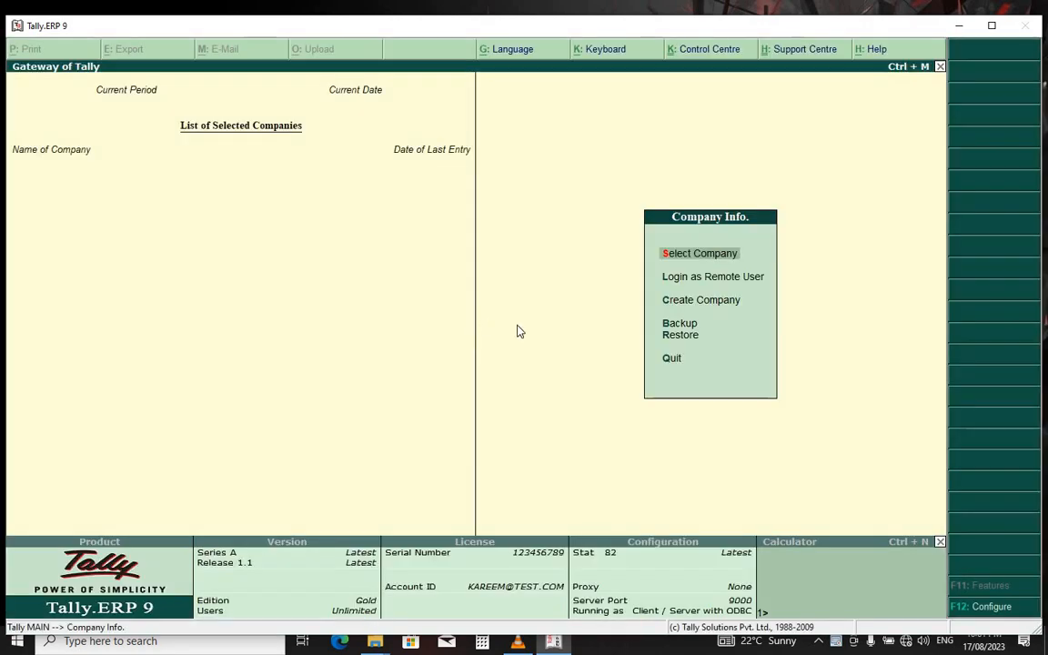
left_click(681, 255)
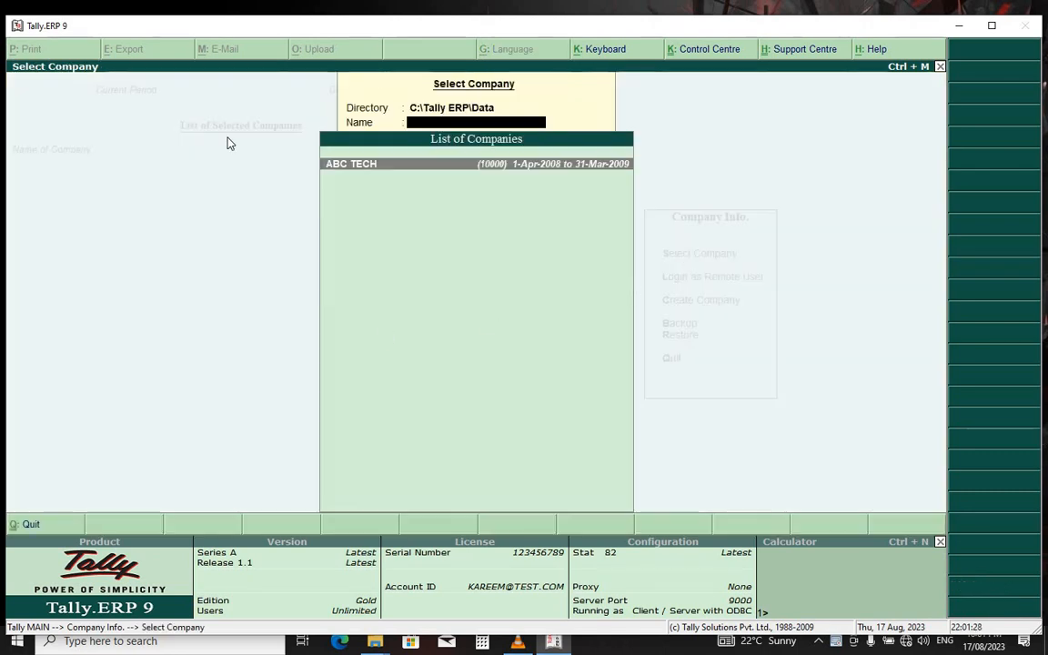
left_click(358, 169)
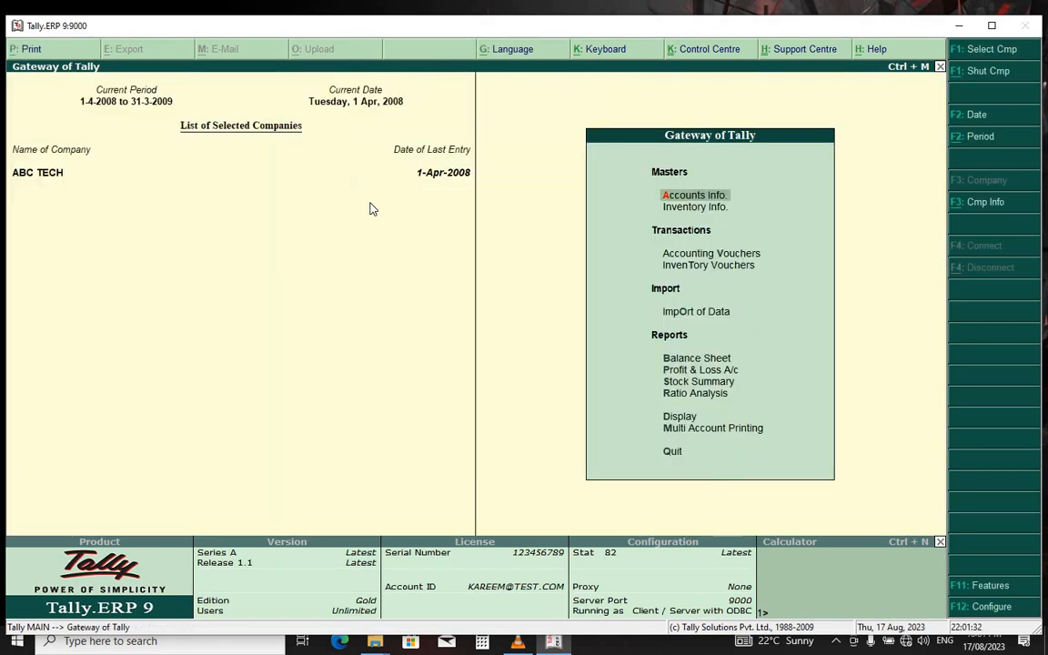
Step: Start a debit note among the accounting vouchers, passing through the purchase voucher to get the item invoice layout
left_click(694, 254)
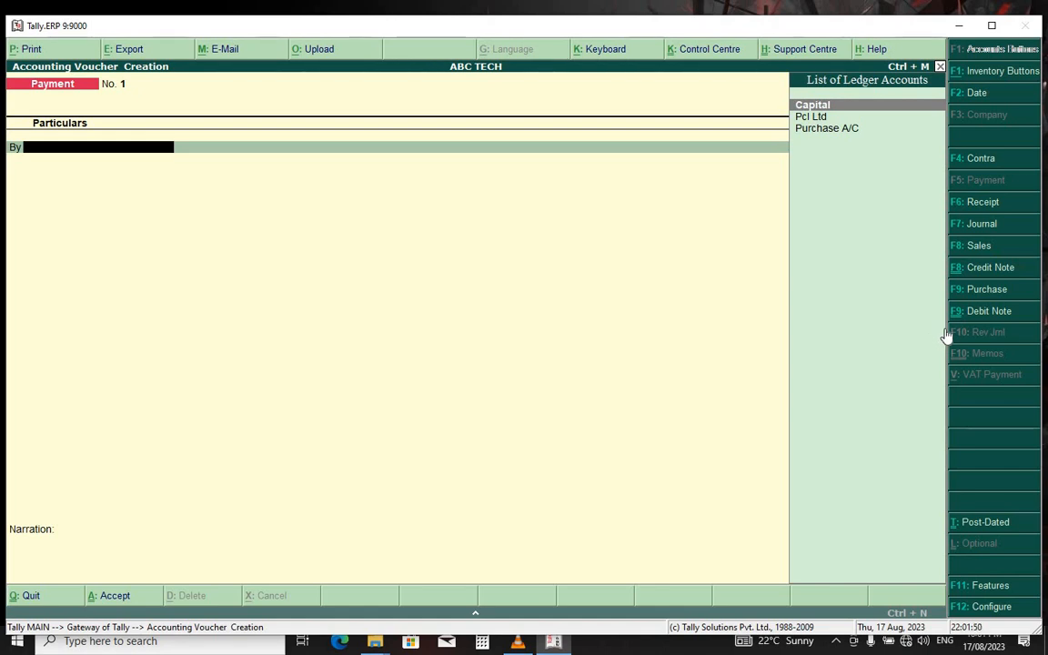
key("ctrl+F9")
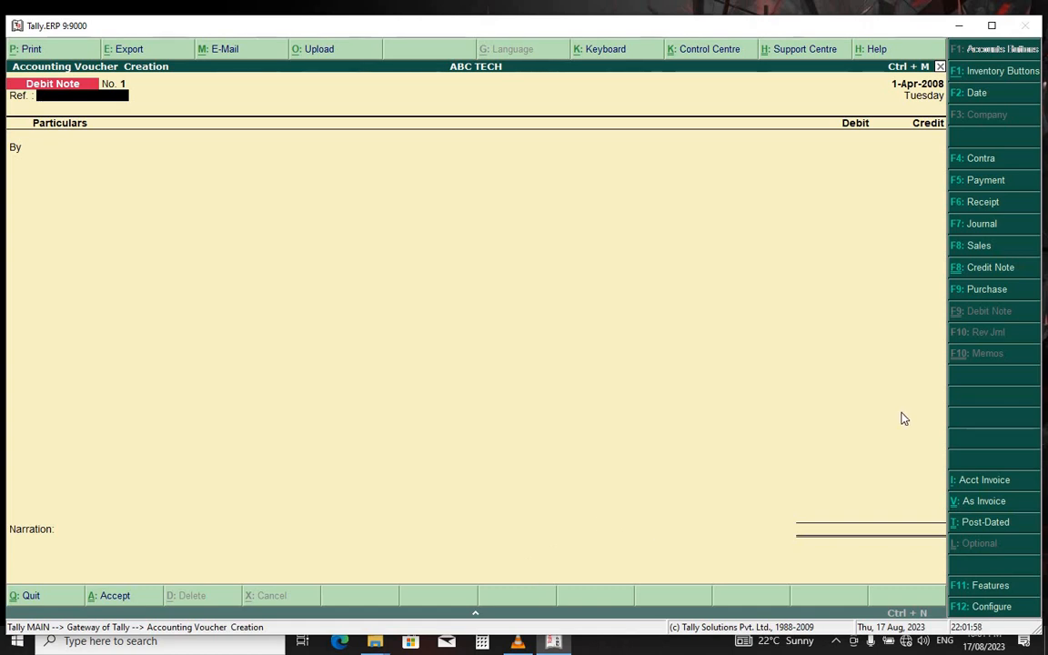
left_click(967, 292)
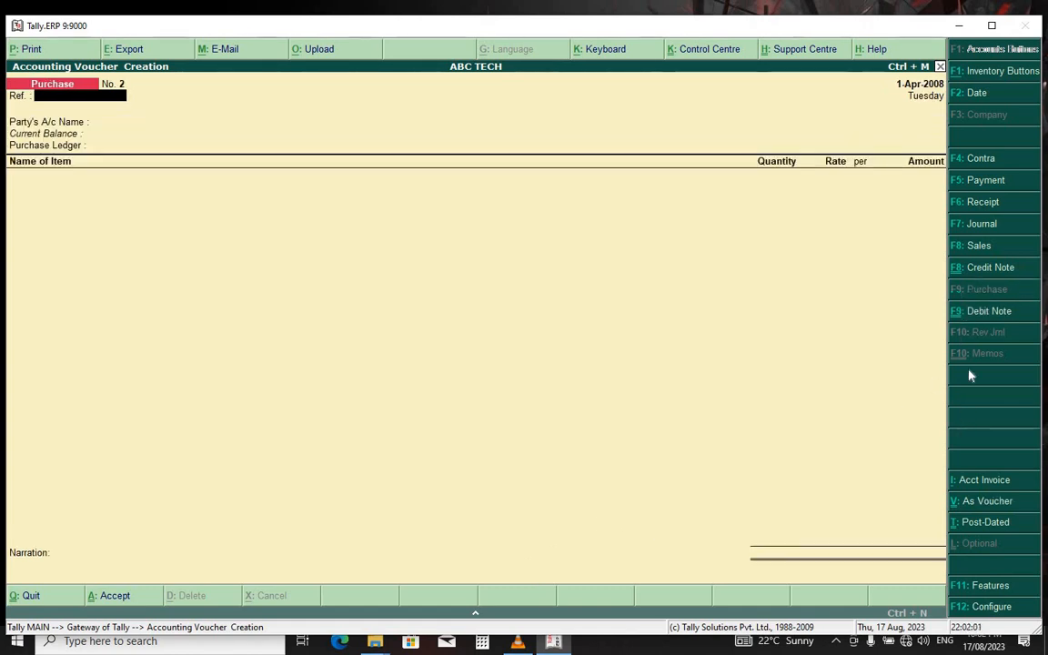
left_click(973, 318)
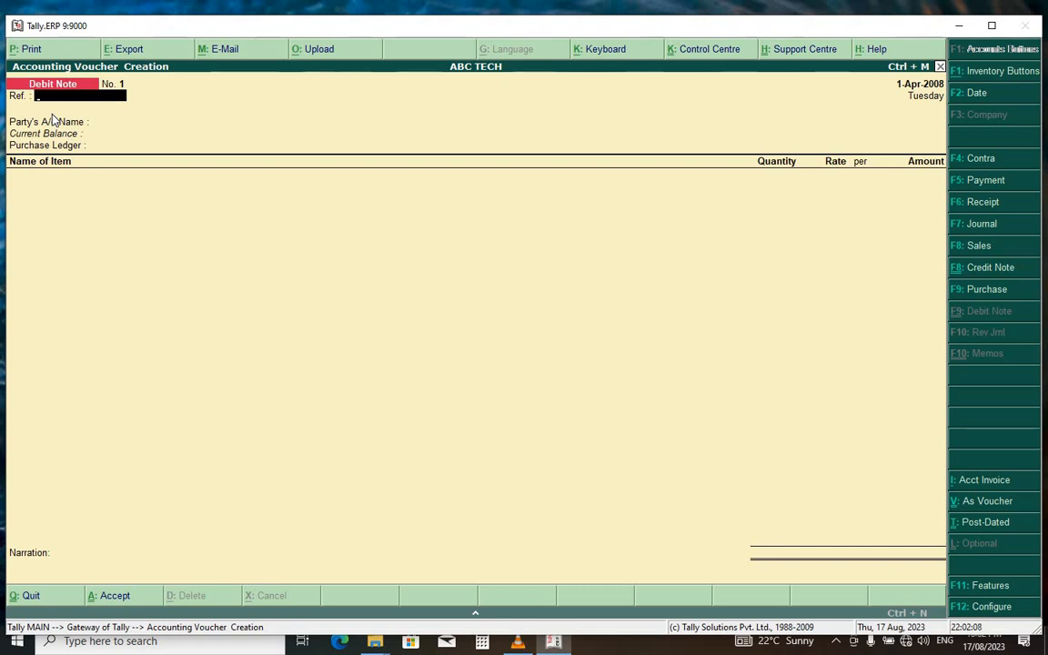
Step: Leave the reference blank, choose Pcl Ltd as the party, and complete its details with no tracking number and the existing 1-Apr-2008 order
key("Return")
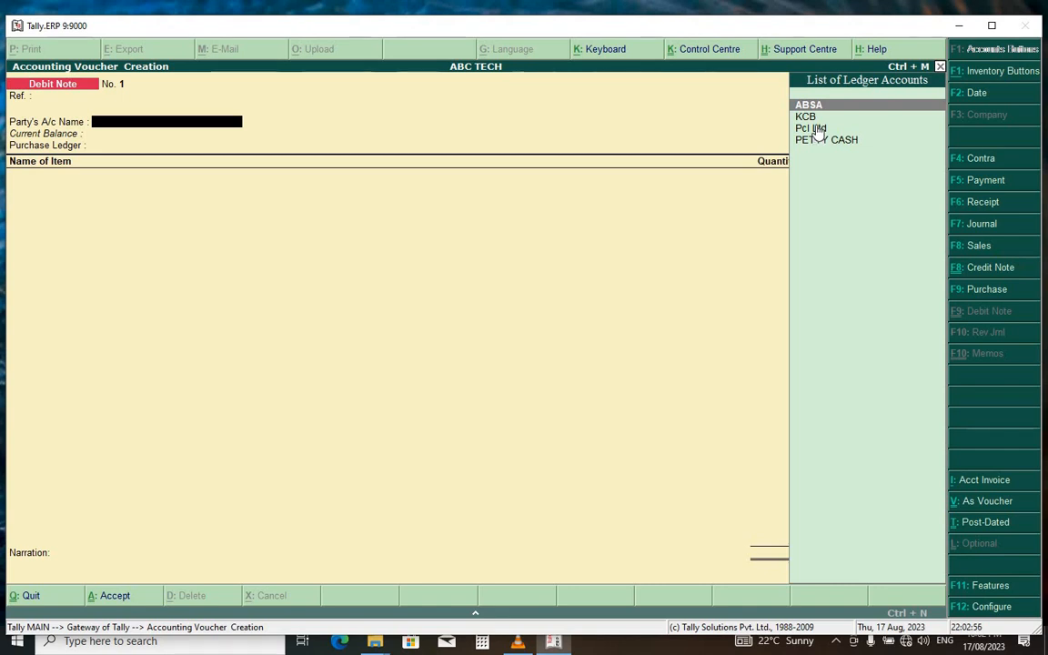
left_click(816, 130)
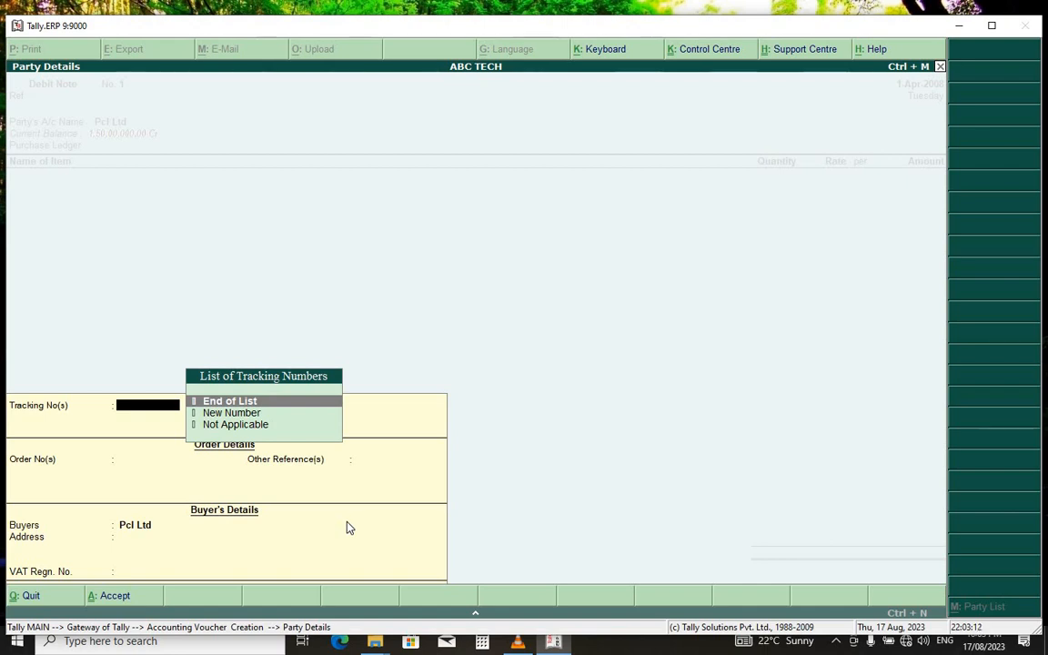
key("Return")
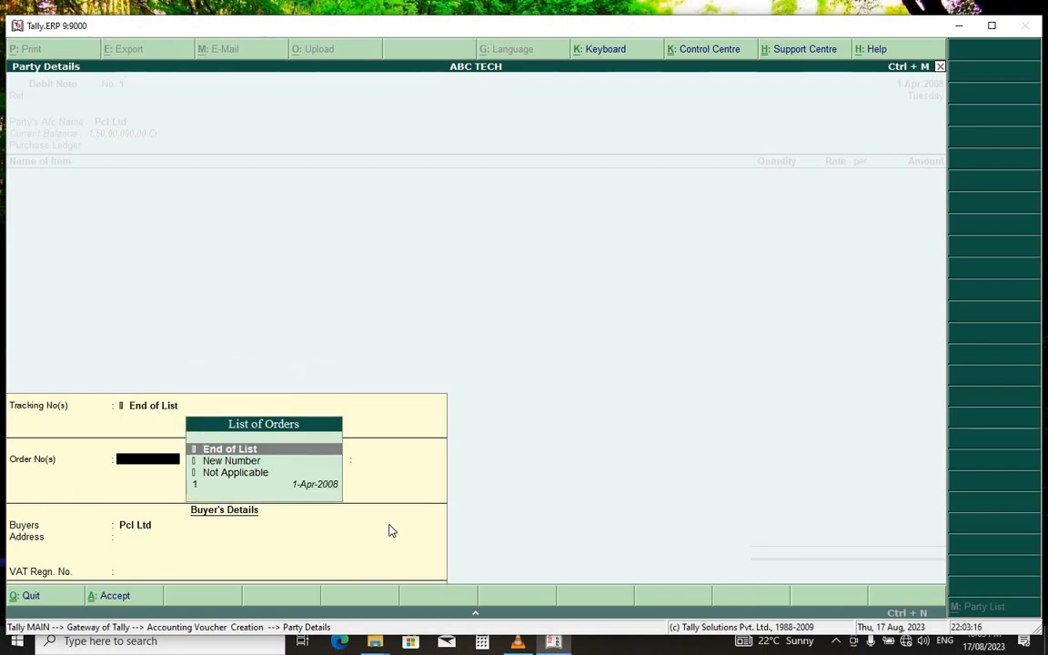
key("Down")
key("Down")
key("Down")
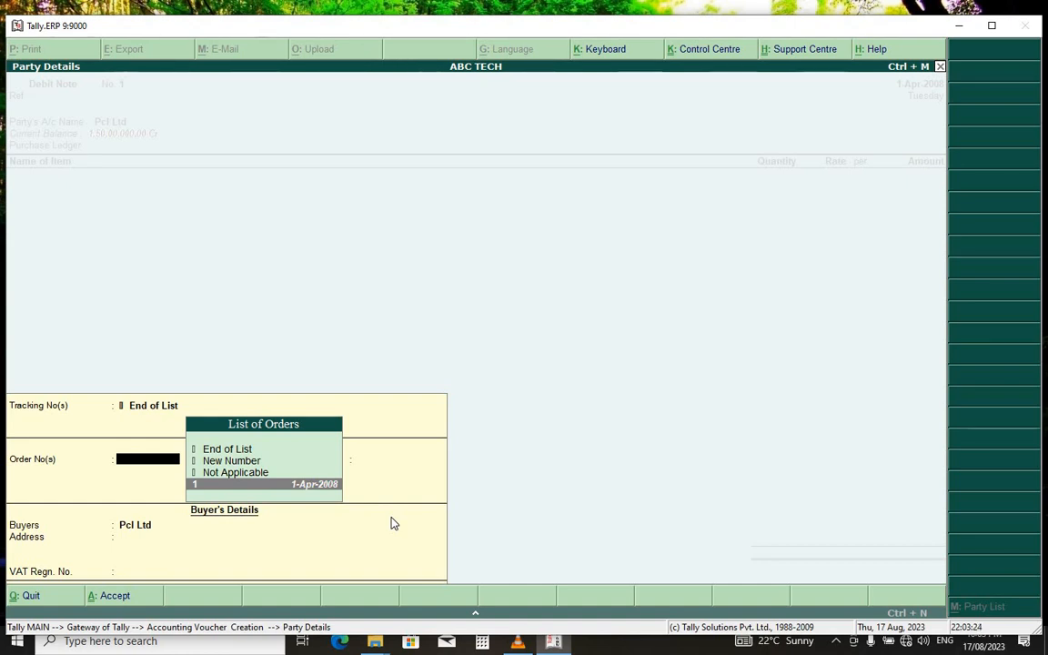
key("Return")
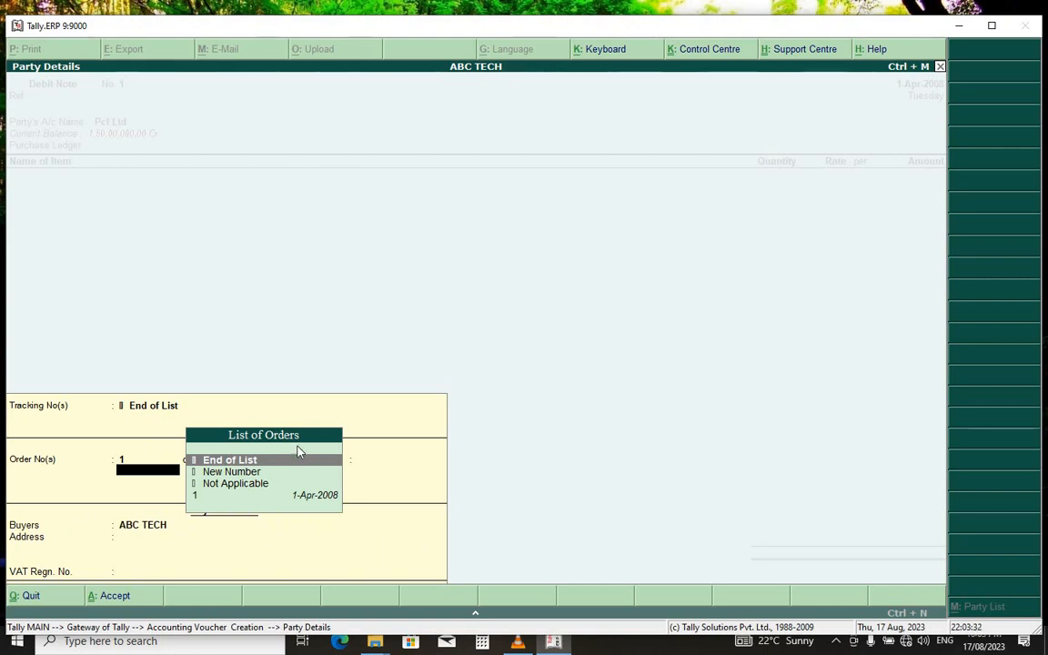
key("Return")
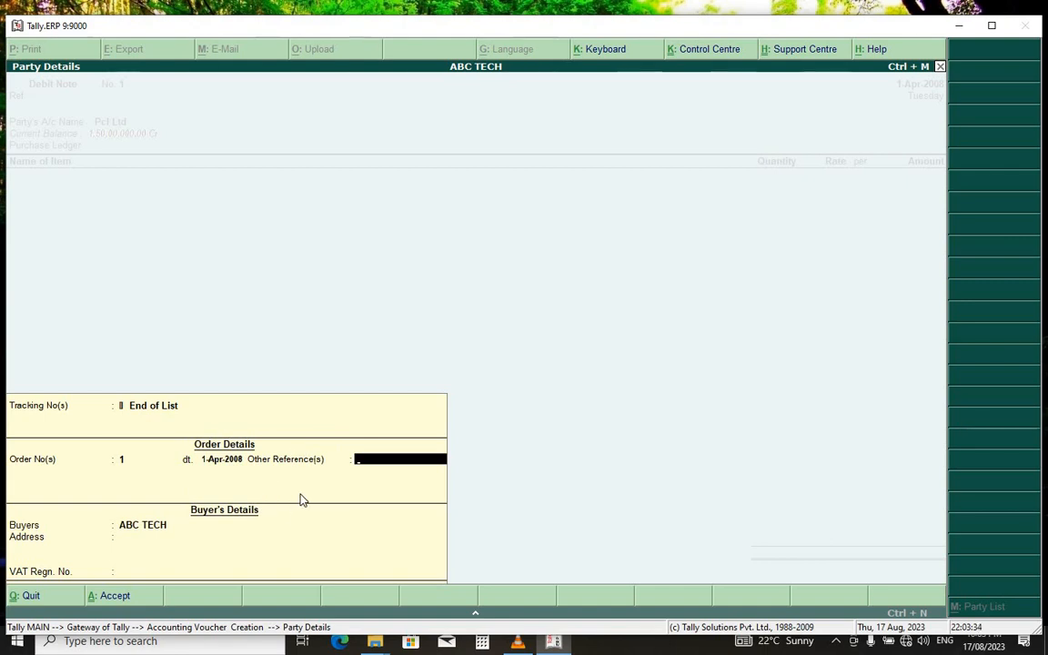
key("Return")
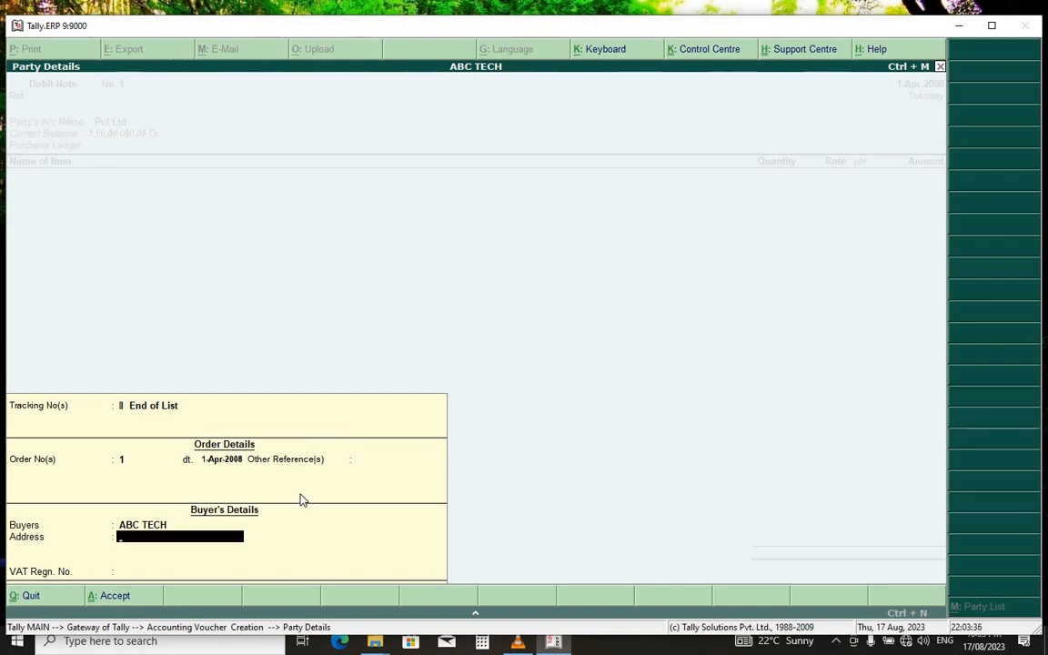
key("Return")
key("Return")
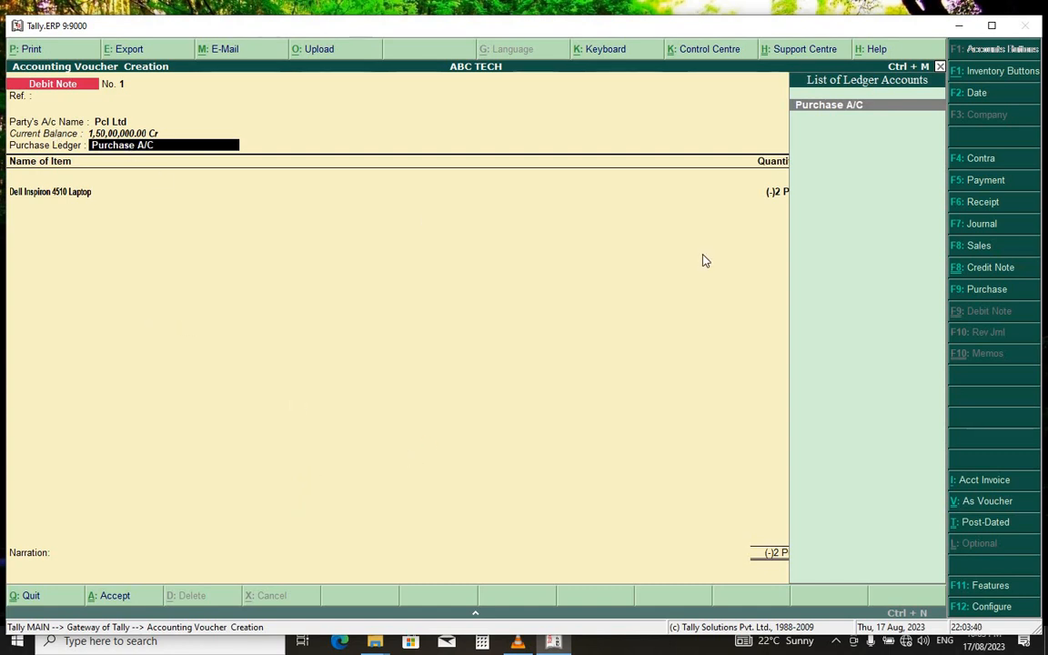
Step: Accept Purchase A/C as the purchase ledger and link the Dell Inspiron 4510 Laptop to the 1-Apr-2008 order with tracking Not Applicable
key("Return")
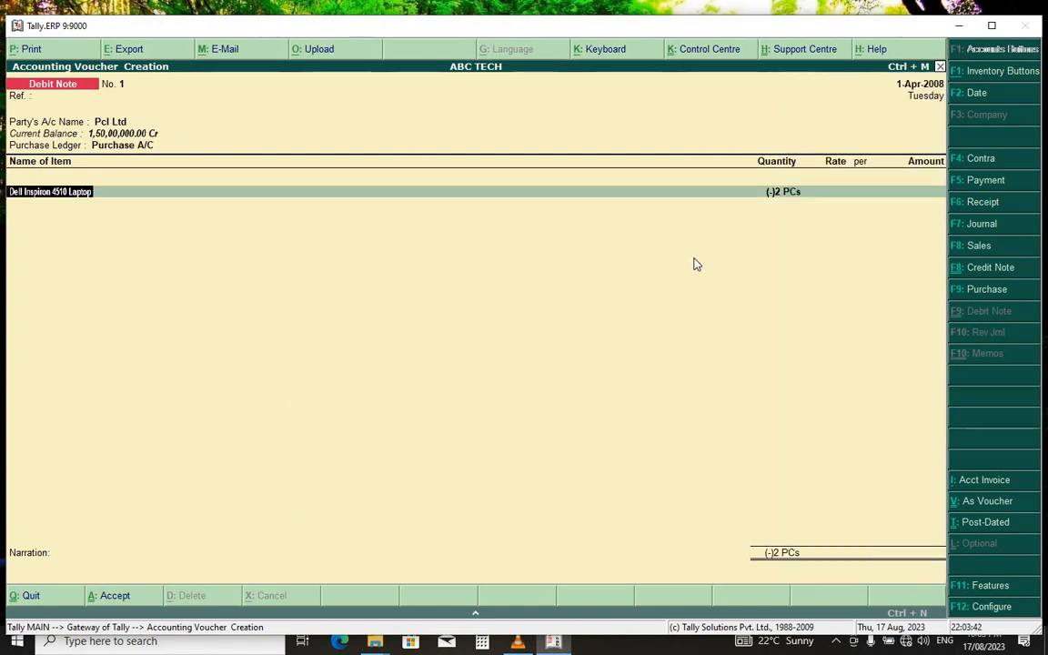
key("Return")
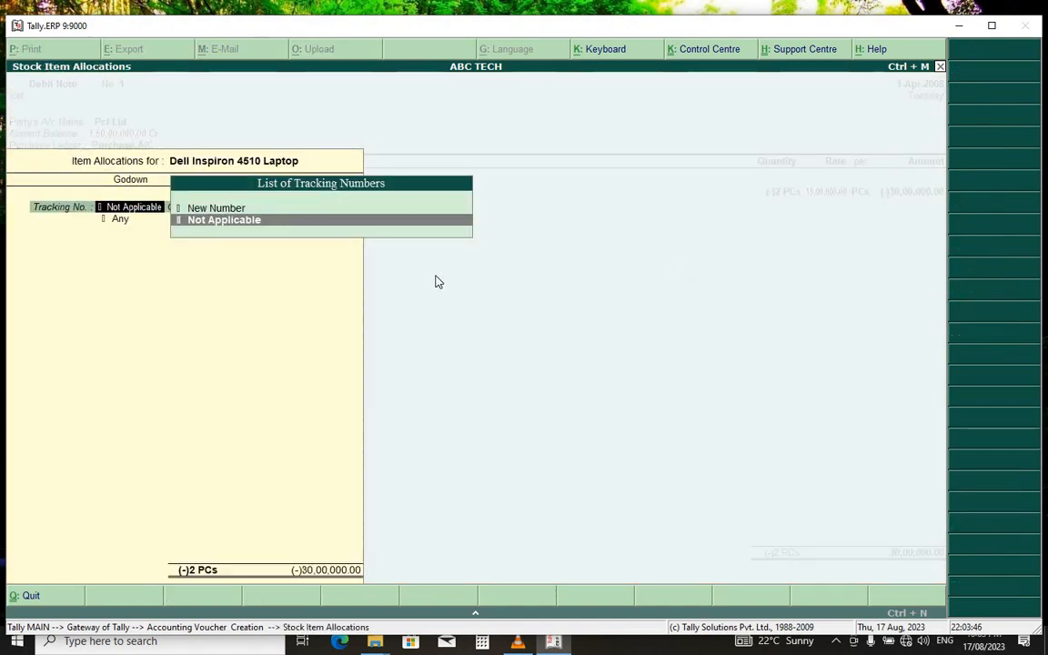
key("Return")
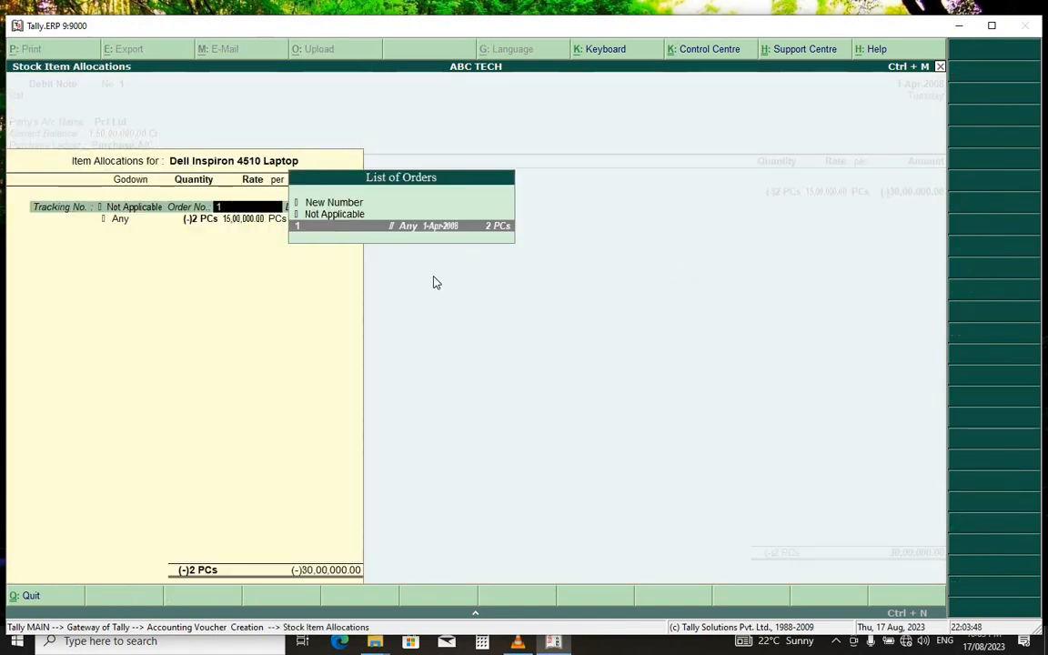
key("Return")
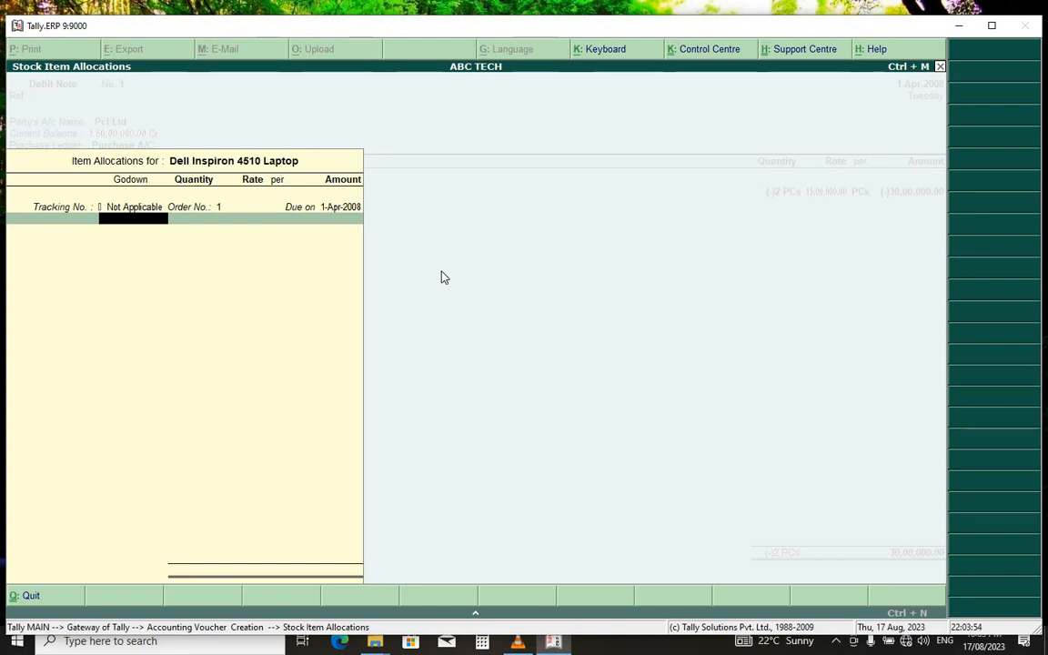
Step: Allocate 2 PCs of the laptop from Main Location at a rate of 15,00,000.00 per PC and end the allocation list
key("Return")
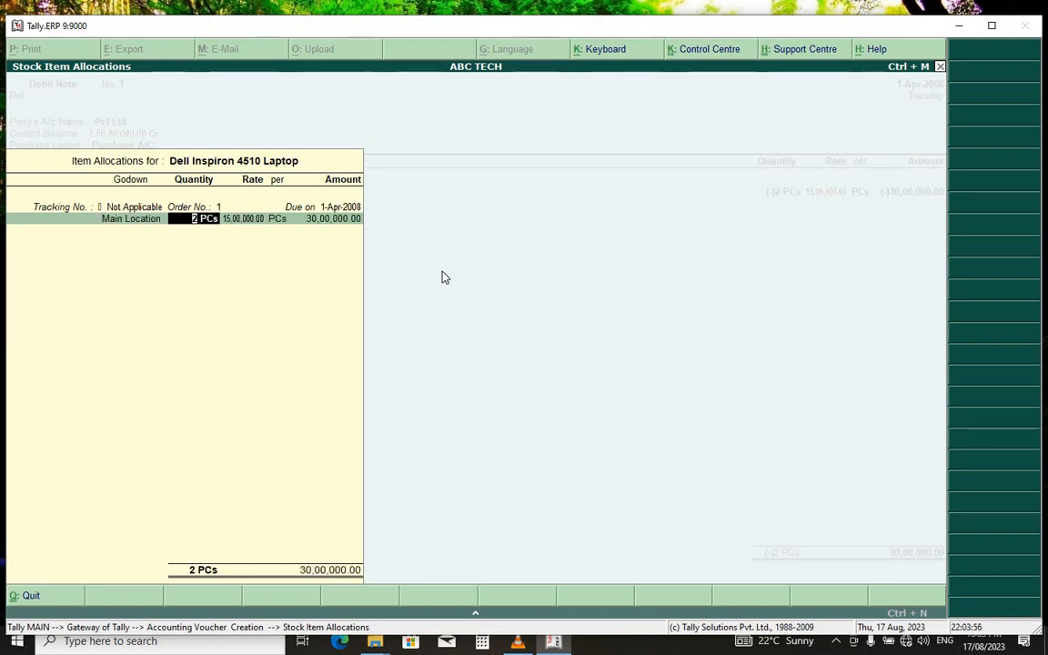
key("Return")
key("Return")
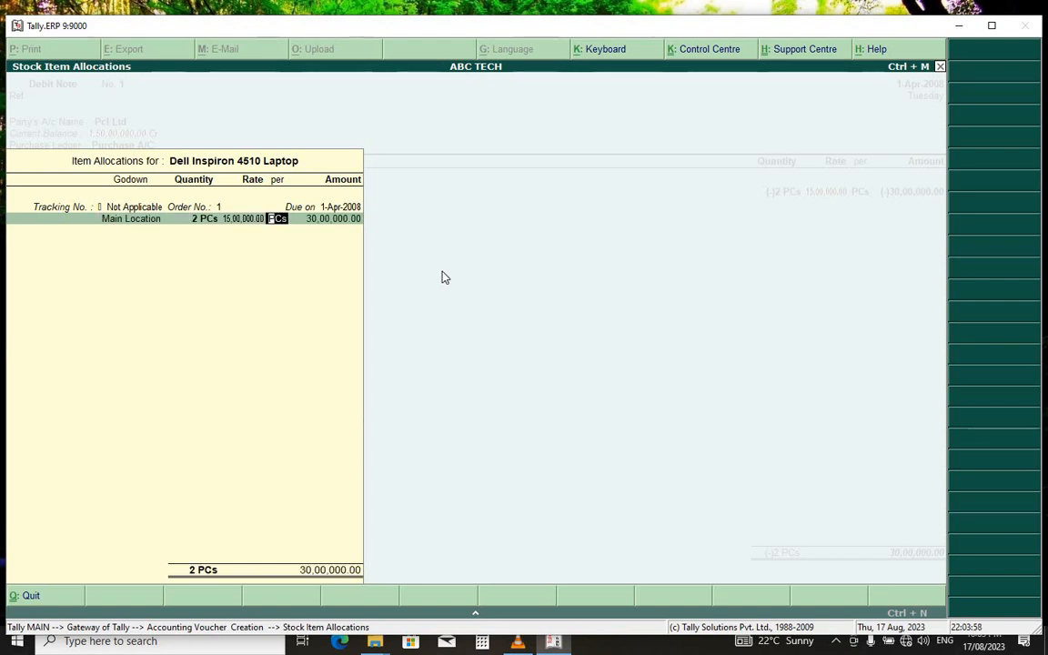
key("Return")
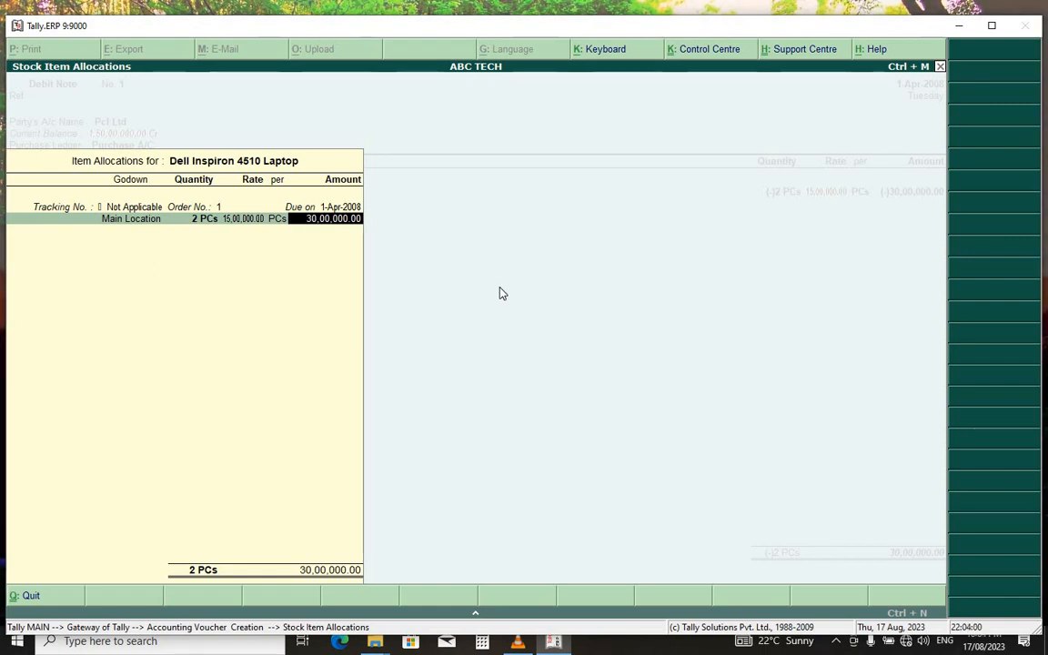
key("Return")
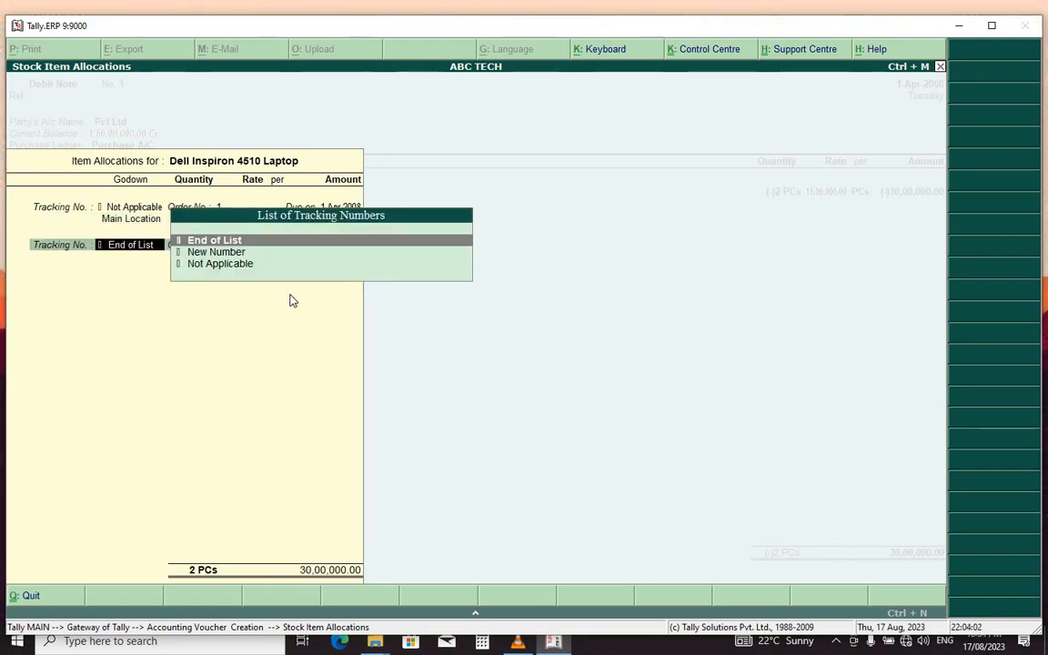
key("Return")
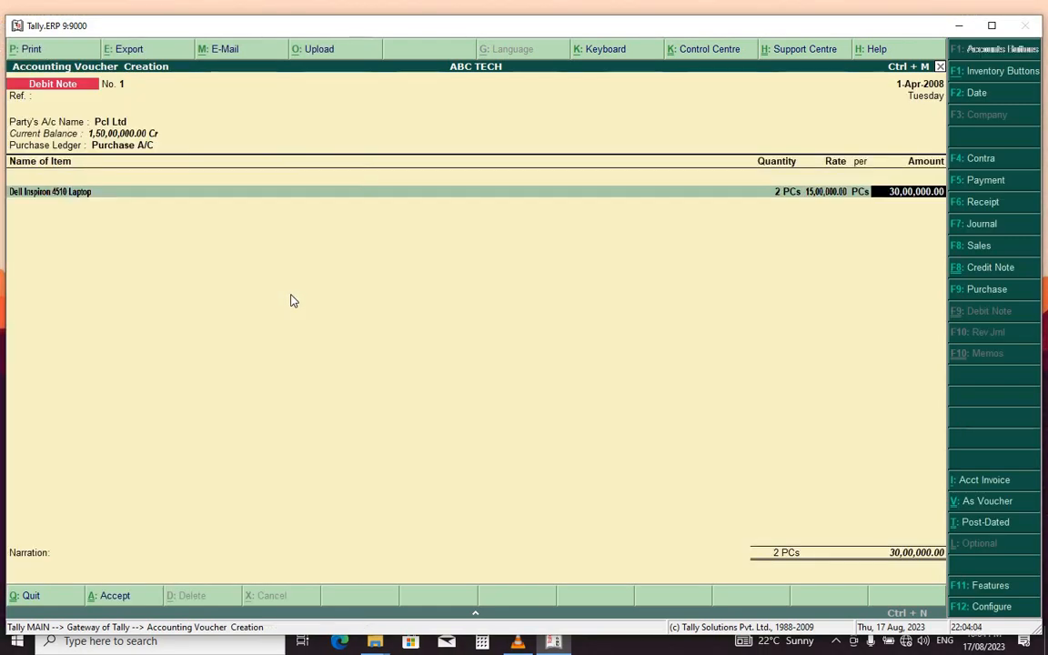
Step: Accept the laptop line amount, end the item list, and save the debit note without a narration
key("Return")
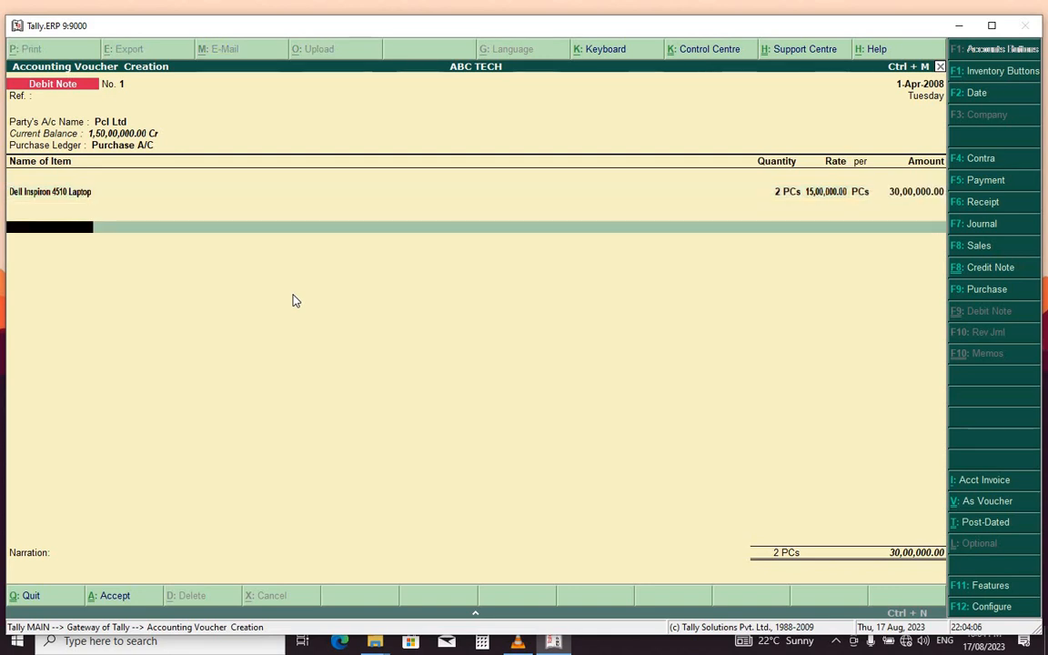
key("Return")
key("Return")
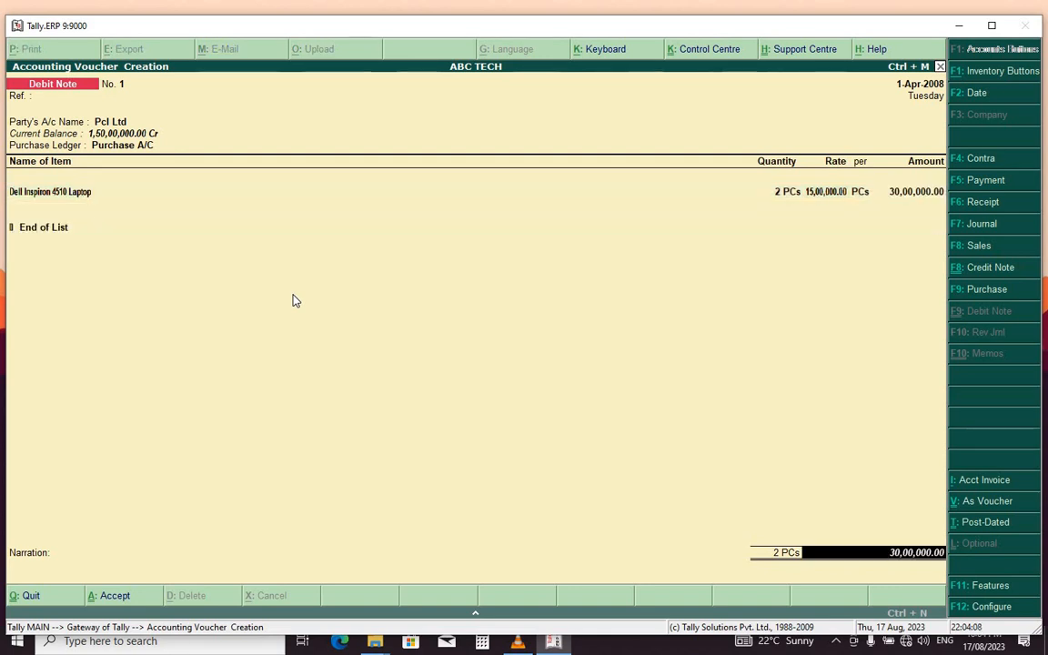
key("Return")
key("Return")
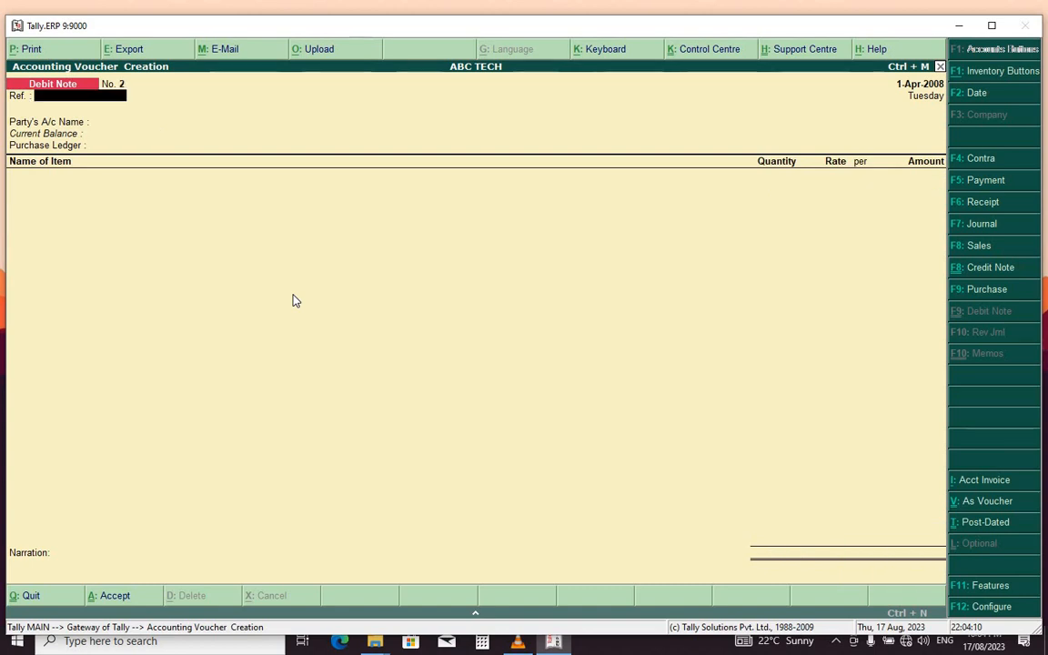